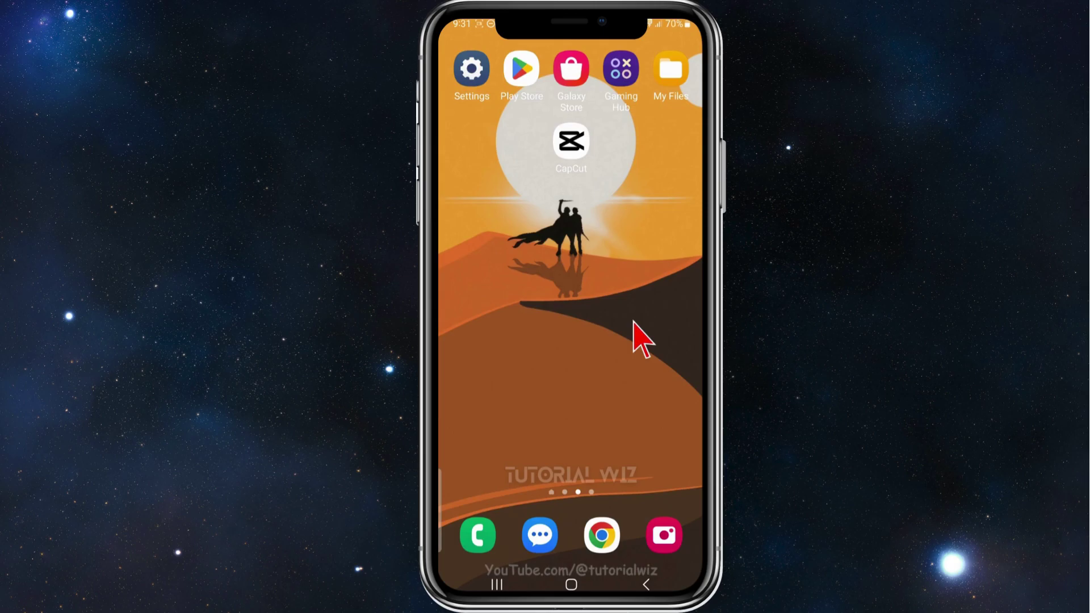
- Launch CapCut and skip the startup ad to reach the For You template feed
{"action": "left_click", "coordinate": [585, 170]}
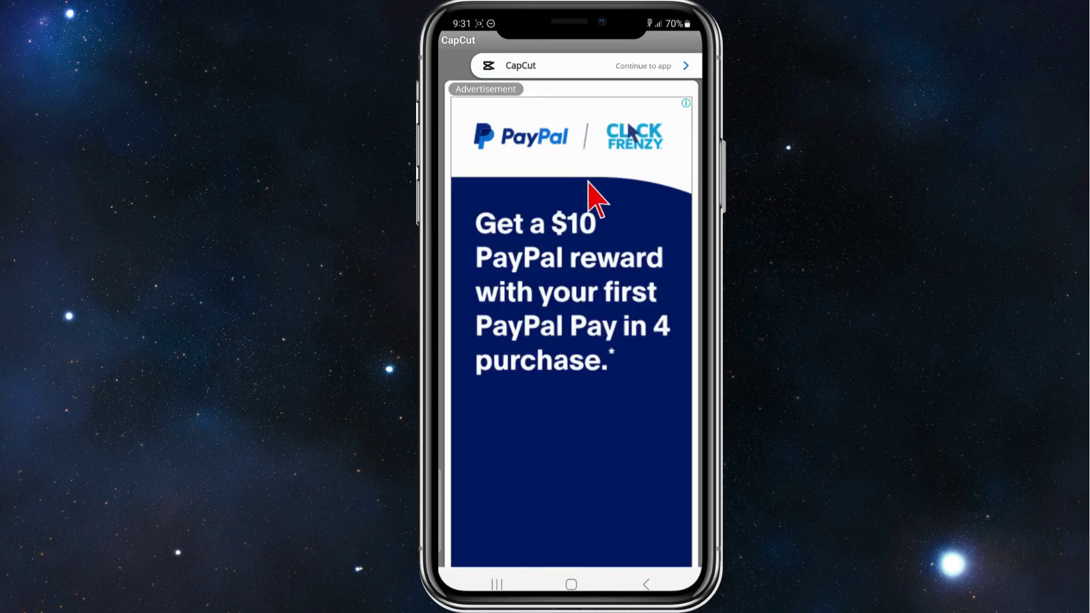
{"action": "left_click", "coordinate": [673, 79]}
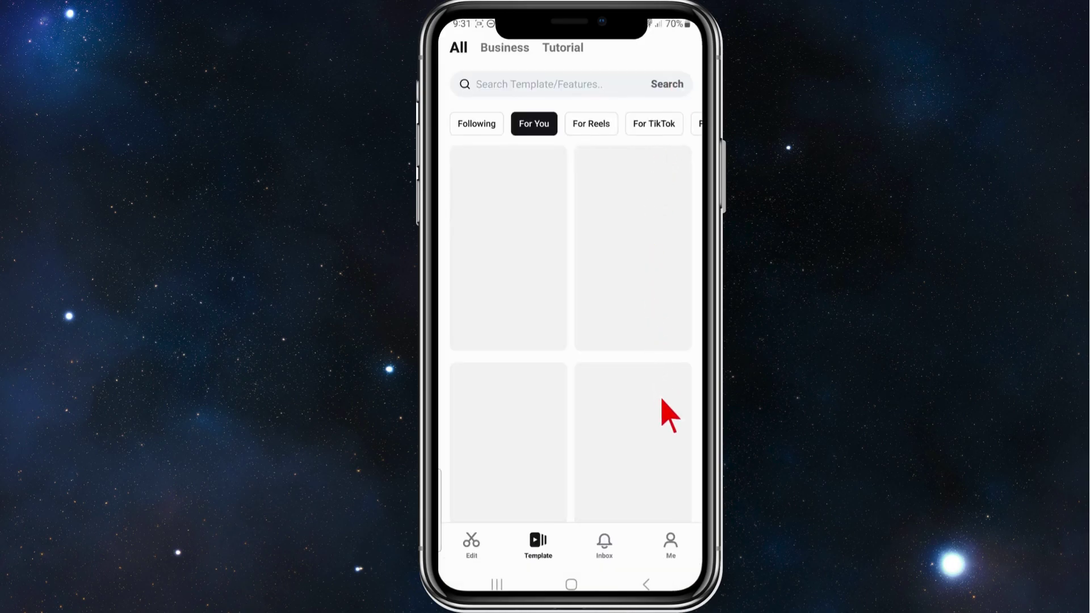
- From the Me profile's Edit profile screen, pick the palm-tree beach image as the new photo
{"action": "left_click", "coordinate": [645, 531]}
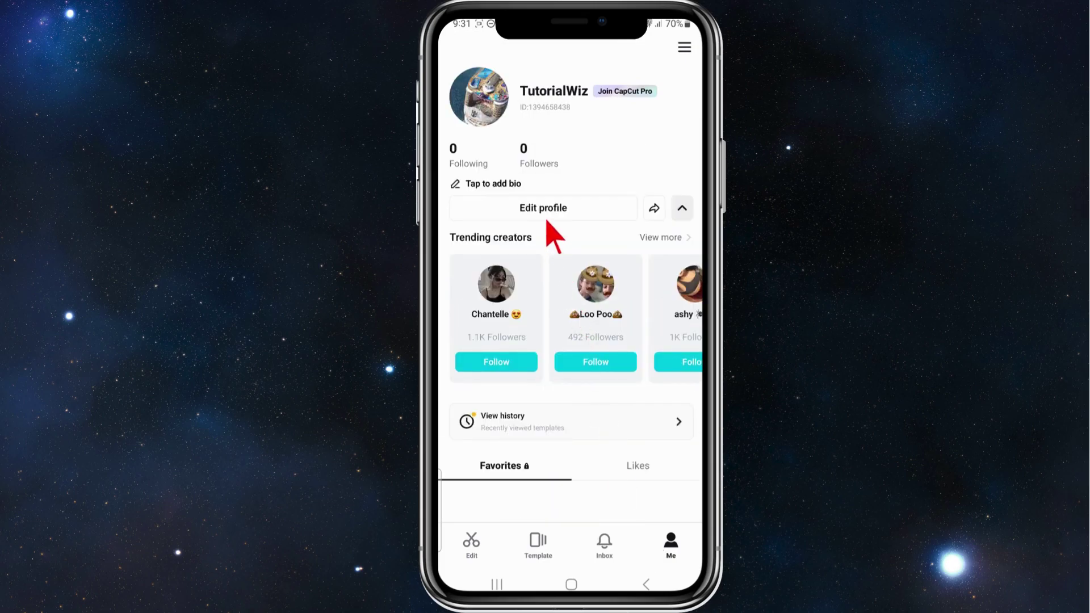
{"action": "left_click", "coordinate": [532, 210]}
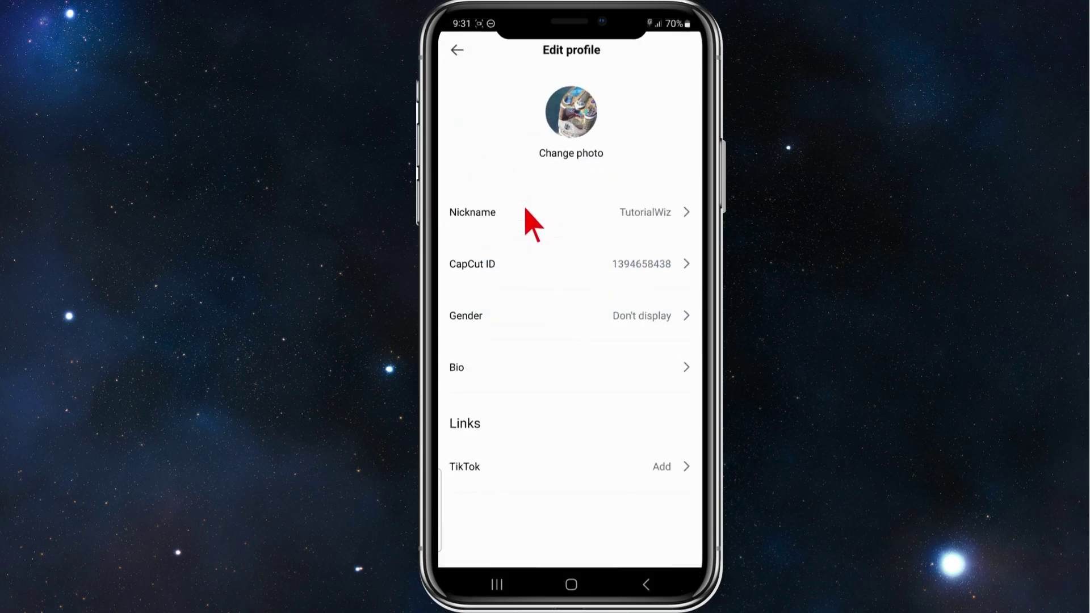
{"action": "left_click", "coordinate": [582, 169]}
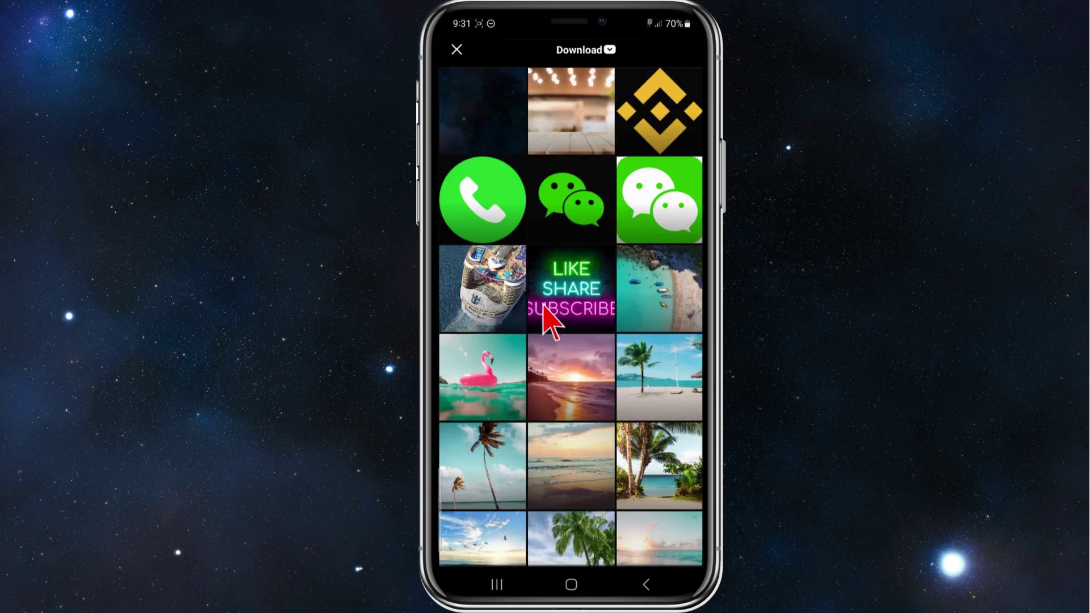
{"action": "scroll", "coordinate": [530, 231], "scroll_direction": "down", "scroll_amount": 3}
{"action": "scroll", "coordinate": [613, 328], "scroll_direction": "down", "scroll_amount": 2}
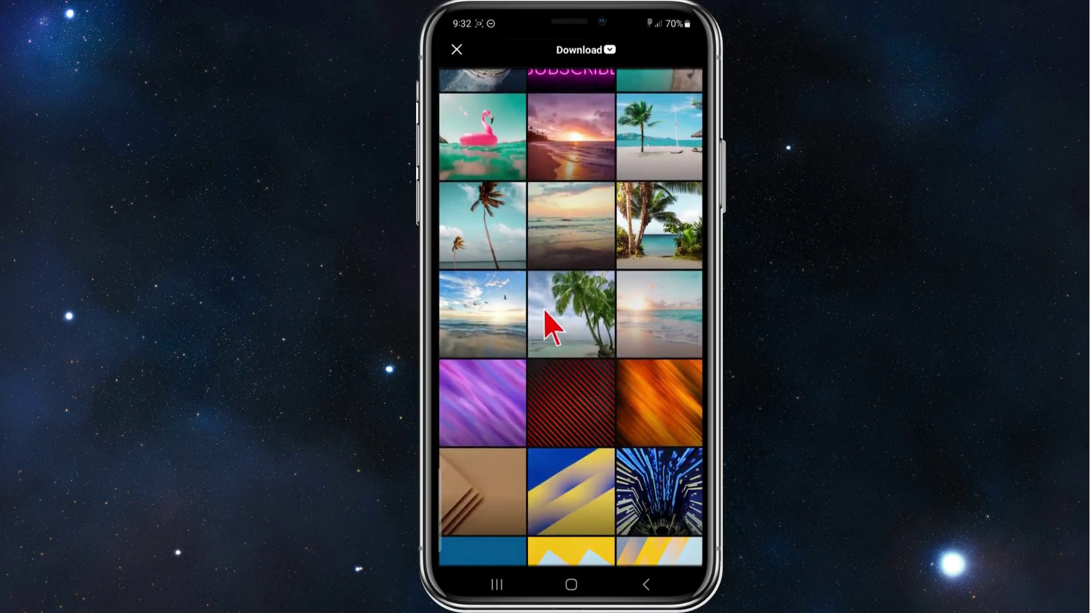
{"action": "left_click", "coordinate": [578, 358]}
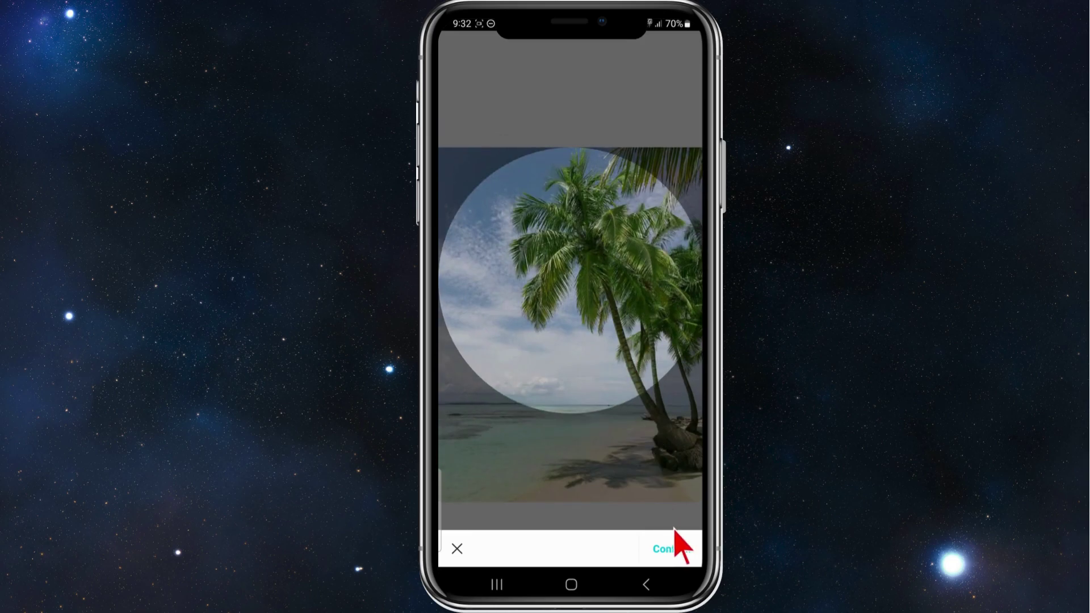
- Confirm the circular crop of the palm-tree photo
{"action": "left_click", "coordinate": [637, 547]}
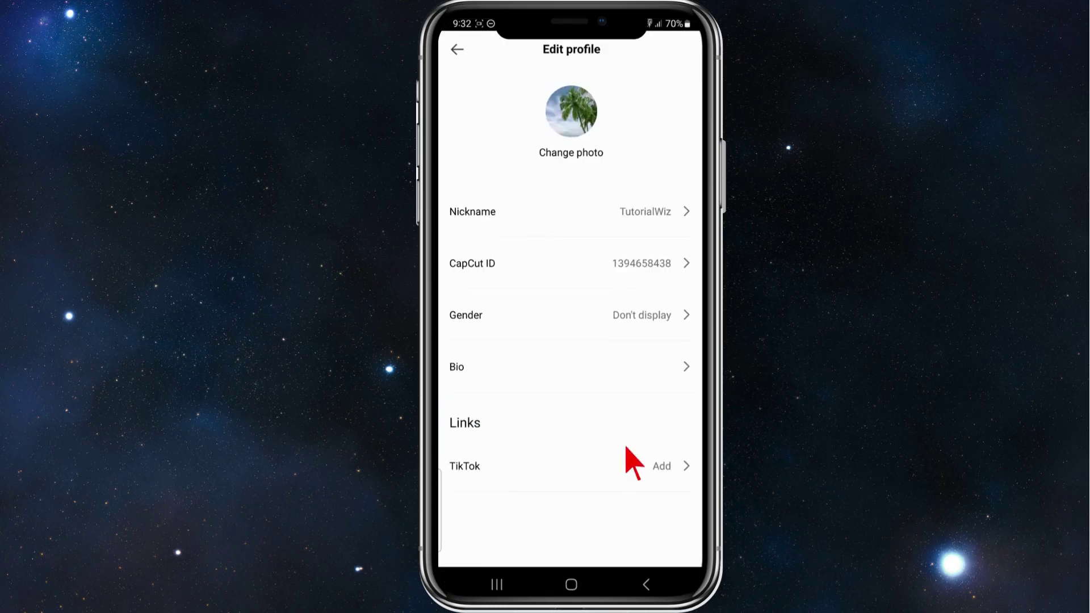
- After the upload, leave Edit profile and return to the Me page
{"action": "left_click", "coordinate": [461, 72]}
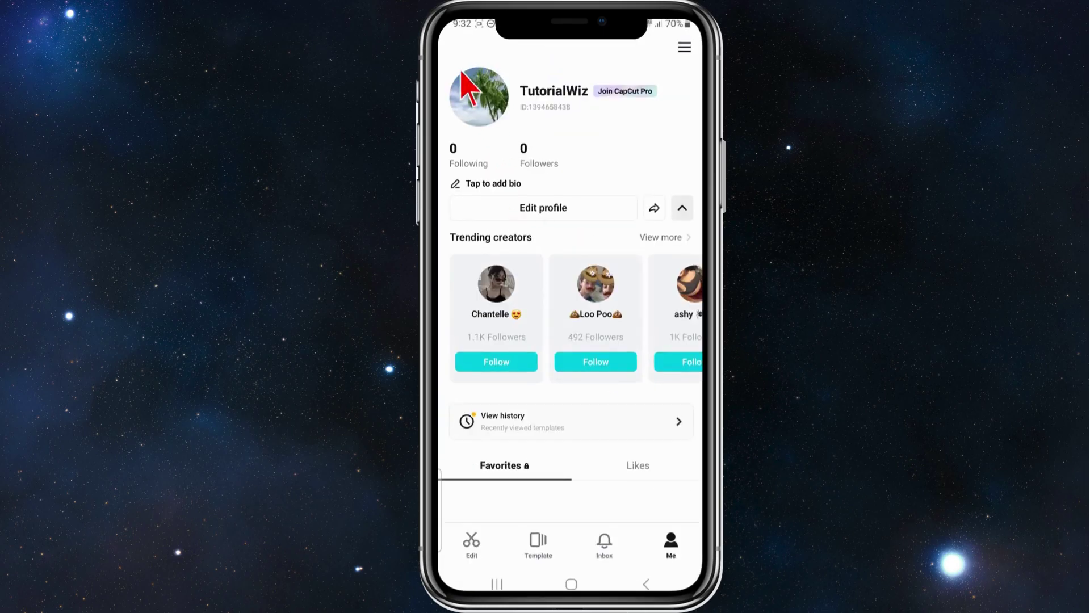